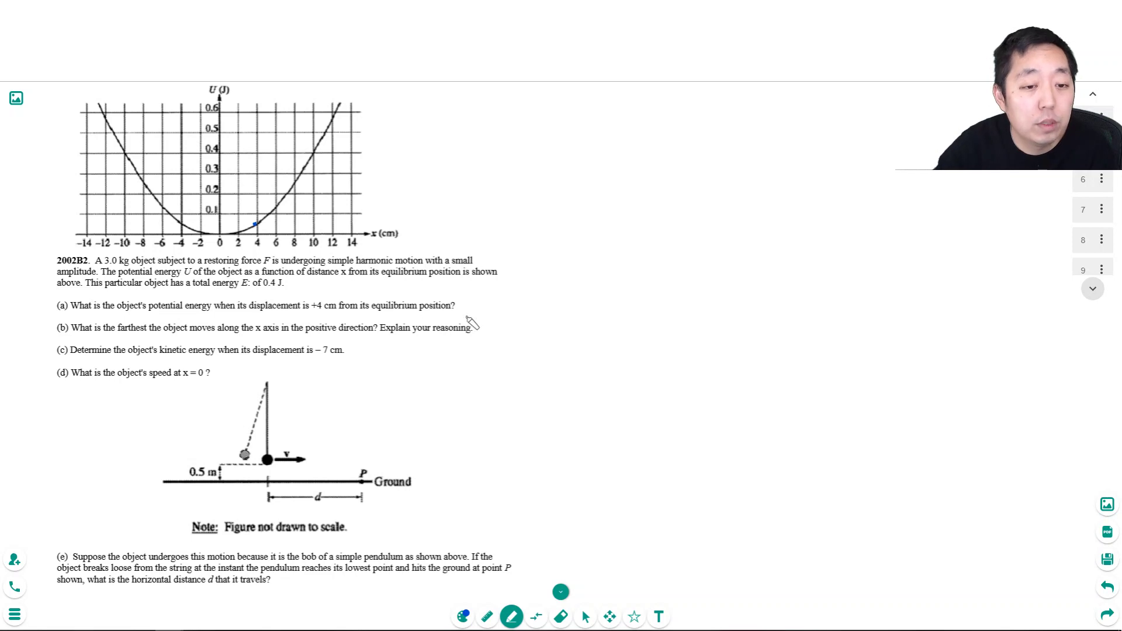
Step: Write .5J as the answer to part (a) and a boxed 10cm beside part (b)
left_click(478, 311)
mouse_move(484, 303)
left_mouse_down()
mouse_move(499, 315)
mouse_move(474, 298)
mouse_move(465, 318)
left_mouse_up()
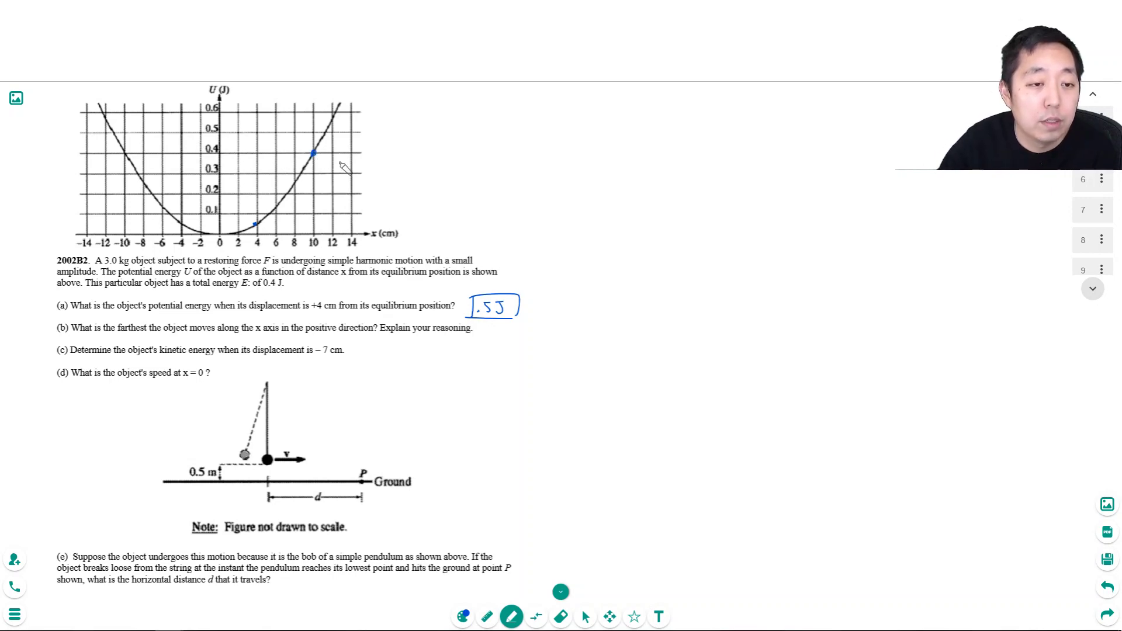
mouse_move(485, 331)
left_mouse_down()
mouse_move(521, 340)
mouse_move(476, 345)
mouse_move(530, 321)
left_mouse_up()
mouse_move(531, 325)
left_mouse_down()
mouse_move(532, 345)
mouse_move(472, 349)
left_mouse_up()
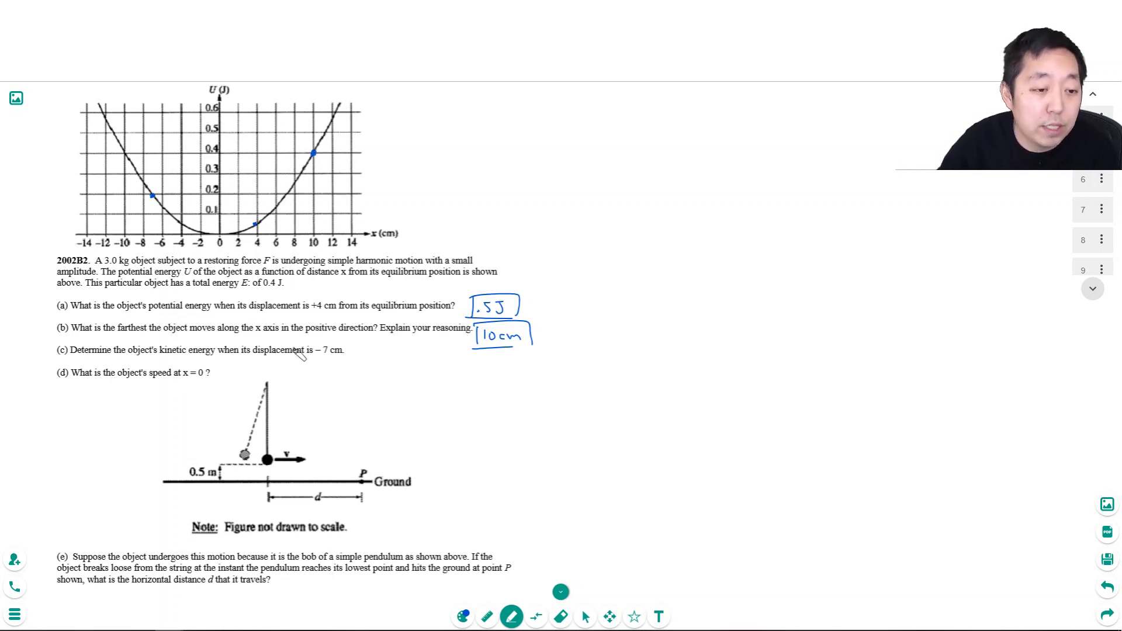
Step: Write KE = .2J beside question (c) and box the .2J
left_click_drag(354, 354, 355, 365)
mouse_move(360, 353)
left_mouse_down()
mouse_move(365, 365)
mouse_move(370, 354)
left_mouse_up()
left_click_drag(363, 365, 370, 364)
left_click_drag(373, 357, 380, 356)
left_click_drag(373, 361, 404, 364)
left_click(394, 361)
mouse_move(408, 352)
left_mouse_down()
mouse_move(409, 364)
mouse_move(388, 369)
left_mouse_up()
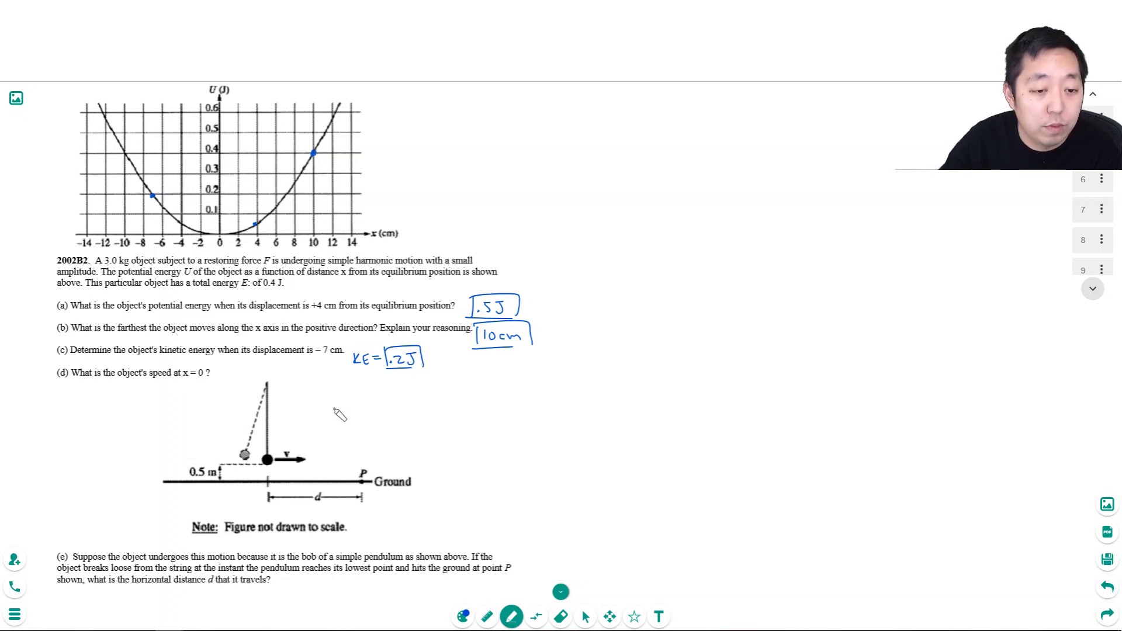
Step: Write the energy equation .4 = ½mv² beside the pendulum figure
left_click(332, 408)
mouse_move(339, 397)
left_mouse_down()
mouse_move(344, 411)
mouse_move(357, 401)
left_mouse_up()
left_click_drag(350, 406, 372, 403)
left_click_drag(366, 406, 383, 414)
left_click_drag(386, 408, 421, 403)
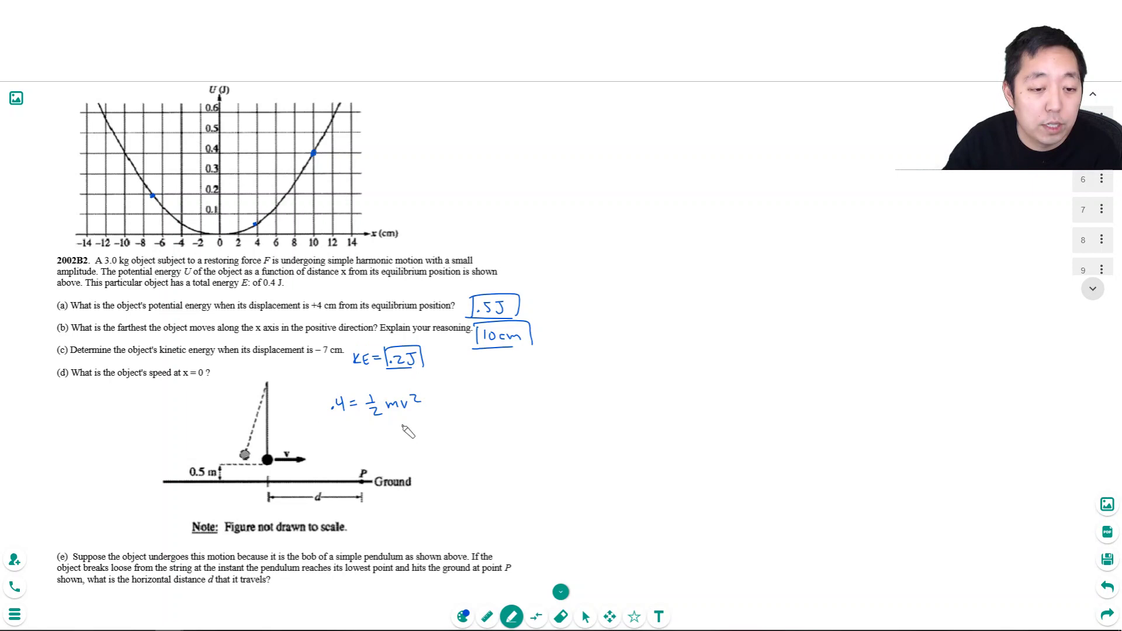
Step: Write .8J over 3kg = v² below the energy equation
left_click_drag(381, 441, 416, 442)
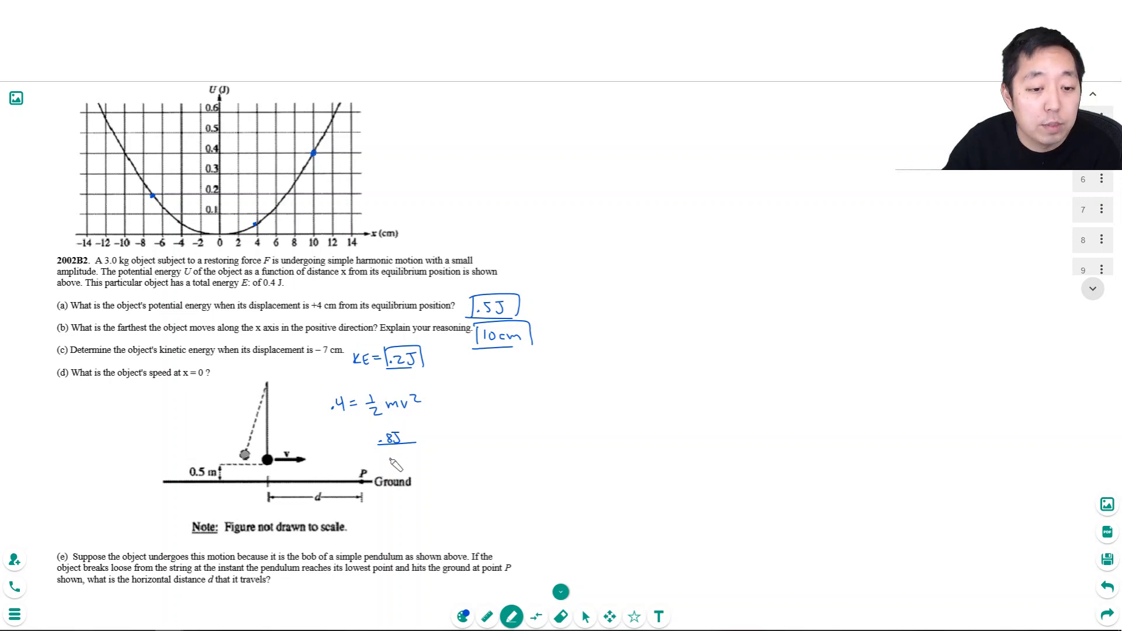
mouse_move(389, 451)
left_mouse_down()
mouse_move(413, 465)
mouse_move(429, 446)
left_mouse_up()
left_click_drag(422, 451, 453, 447)
left_click_drag(466, 444, 473, 443)
mouse_move(466, 448)
left_mouse_down()
mouse_move(492, 442)
mouse_move(478, 449)
left_mouse_up()
Step: Write v = √(.8/3) = .516 m/s and box the speed
mouse_move(496, 442)
left_mouse_down()
mouse_move(560, 421)
mouse_move(540, 437)
mouse_move(545, 428)
mouse_move(540, 460)
mouse_move(567, 443)
left_mouse_up()
left_click(532, 435)
left_click(538, 448)
left_click_drag(561, 447, 569, 447)
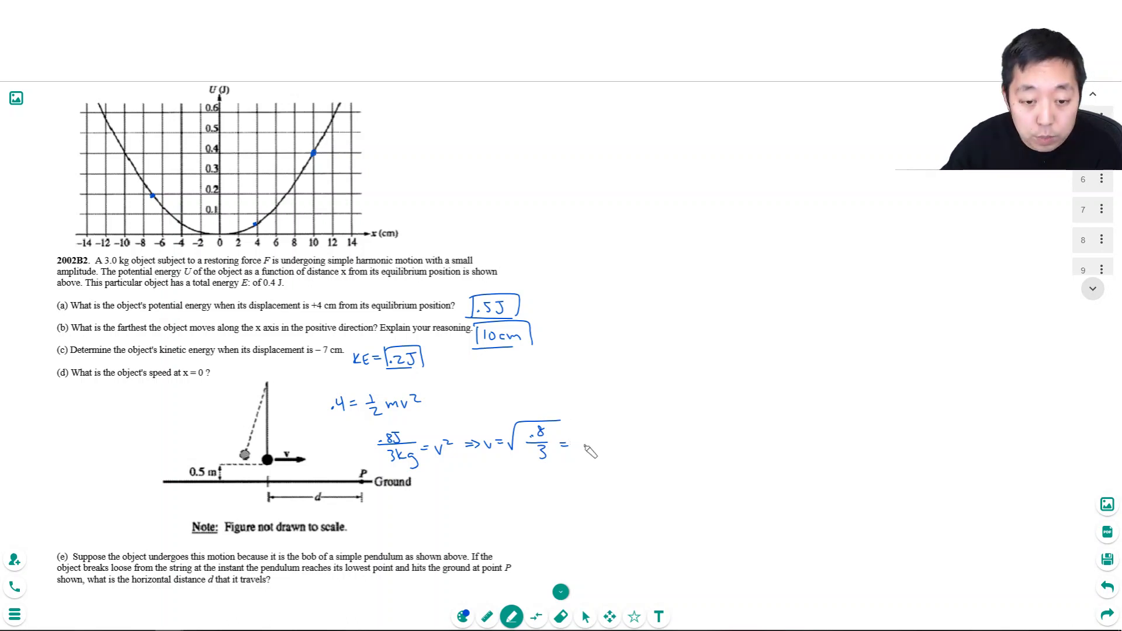
left_click(584, 447)
mouse_move(598, 438)
left_mouse_down()
mouse_move(628, 438)
mouse_move(625, 452)
mouse_move(577, 461)
mouse_move(652, 451)
left_mouse_up()
left_click_drag(577, 461, 658, 456)
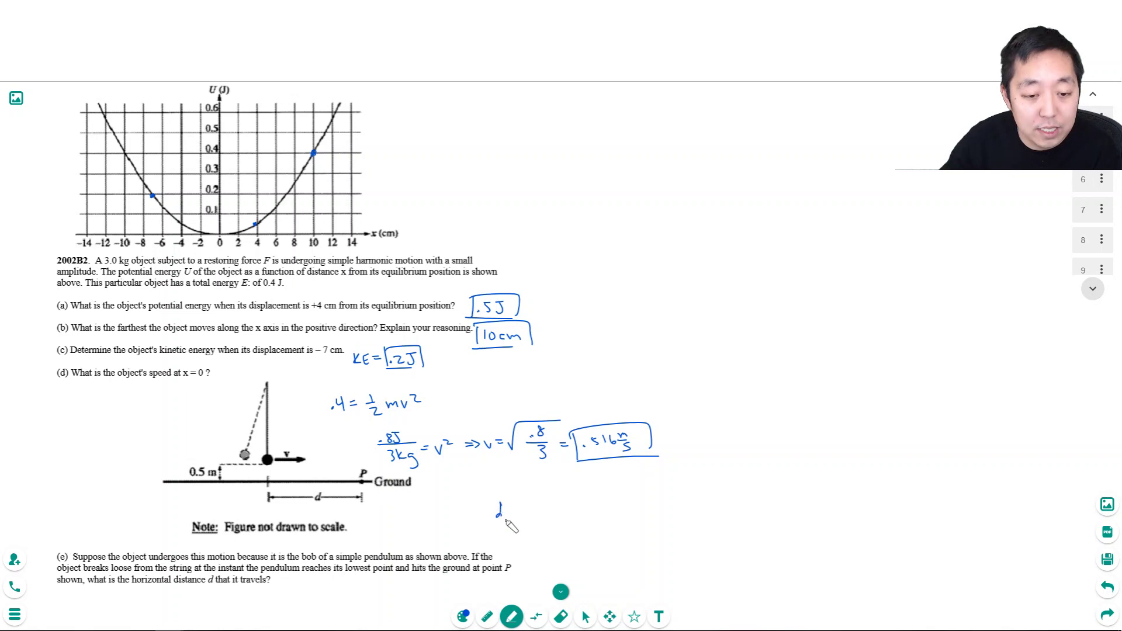
Step: Write the horizontal equation x: d = vt below the pendulum figure
left_click_drag(505, 510, 513, 509)
left_click_drag(506, 515, 540, 517)
left_click_drag(529, 509, 541, 507)
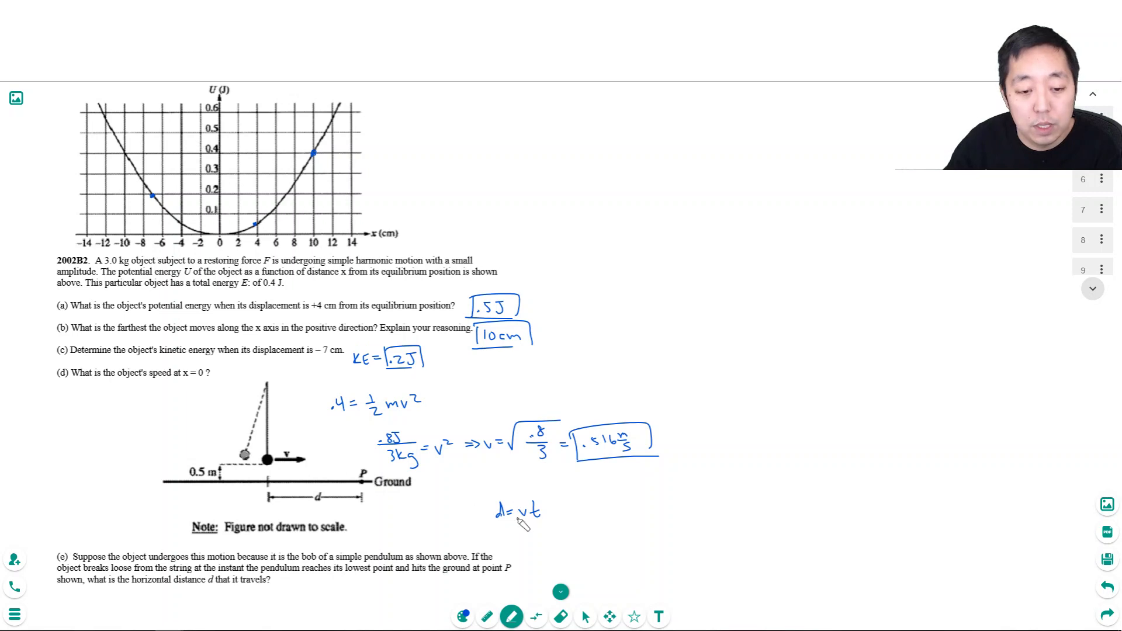
left_click_drag(466, 494, 474, 503)
left_click_drag(474, 494, 466, 504)
left_click(481, 494)
left_click(482, 501)
Step: Write the vertical equation y: Δy = v₀t + ½at² beside it
left_click_drag(576, 493, 577, 512)
left_click(591, 496)
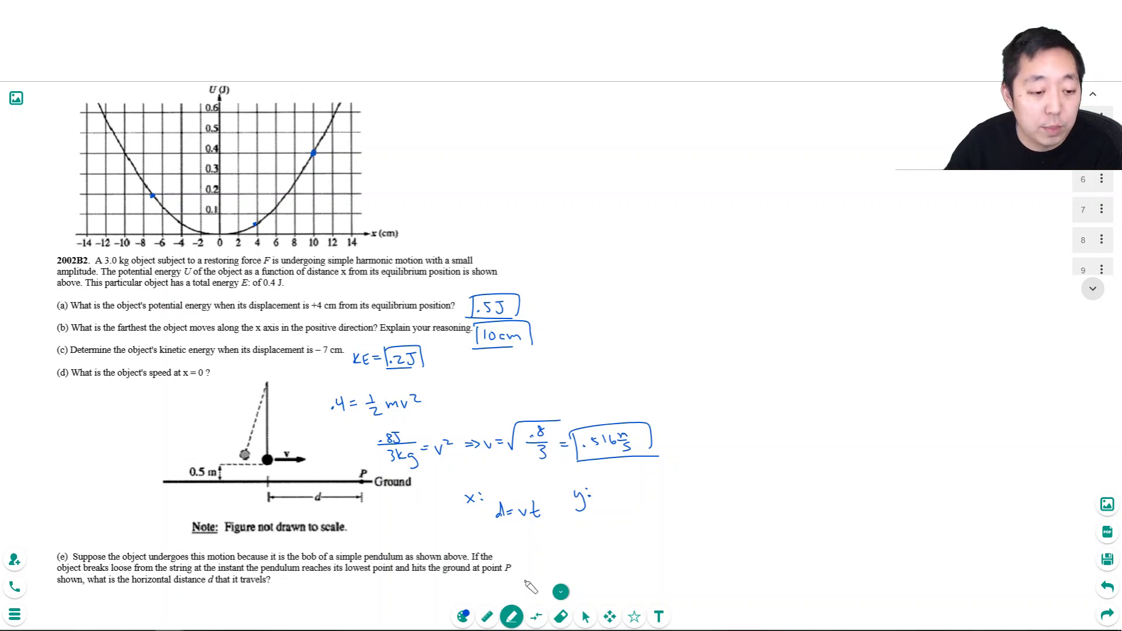
mouse_move(607, 504)
left_mouse_down()
mouse_move(615, 521)
mouse_move(685, 506)
mouse_move(689, 520)
mouse_move(726, 506)
left_mouse_up()
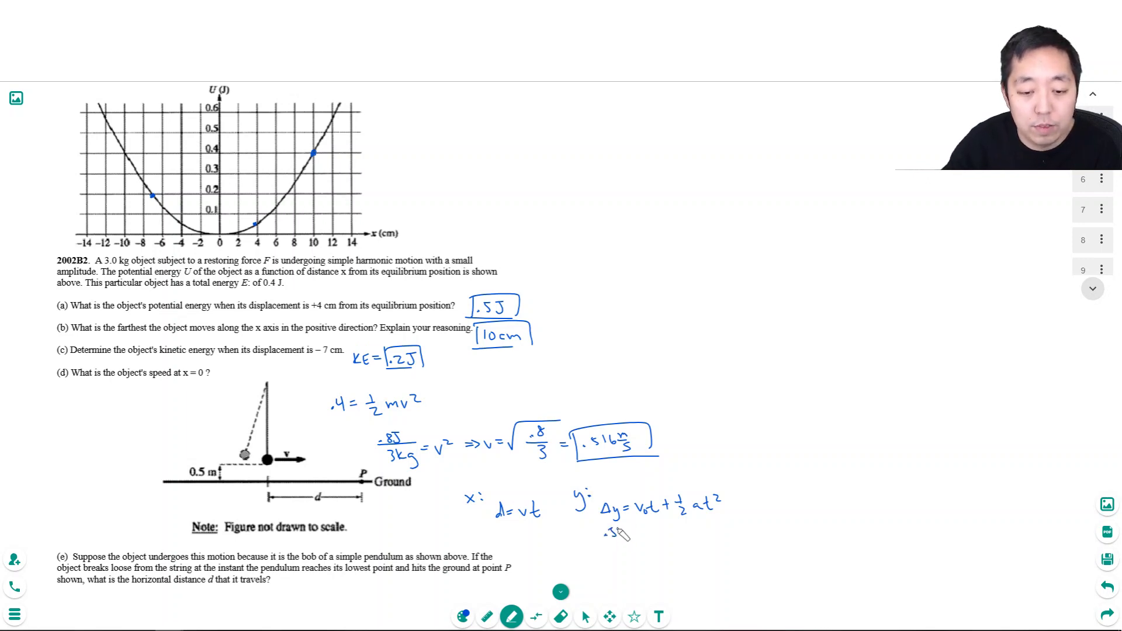
Step: Write .5m = ½gt², cross out v₀t, and solve t = √(1m/9.8m/s²) = .319s
mouse_move(620, 533)
left_mouse_down()
mouse_move(657, 526)
mouse_move(679, 539)
mouse_move(678, 556)
mouse_move(699, 529)
left_mouse_up()
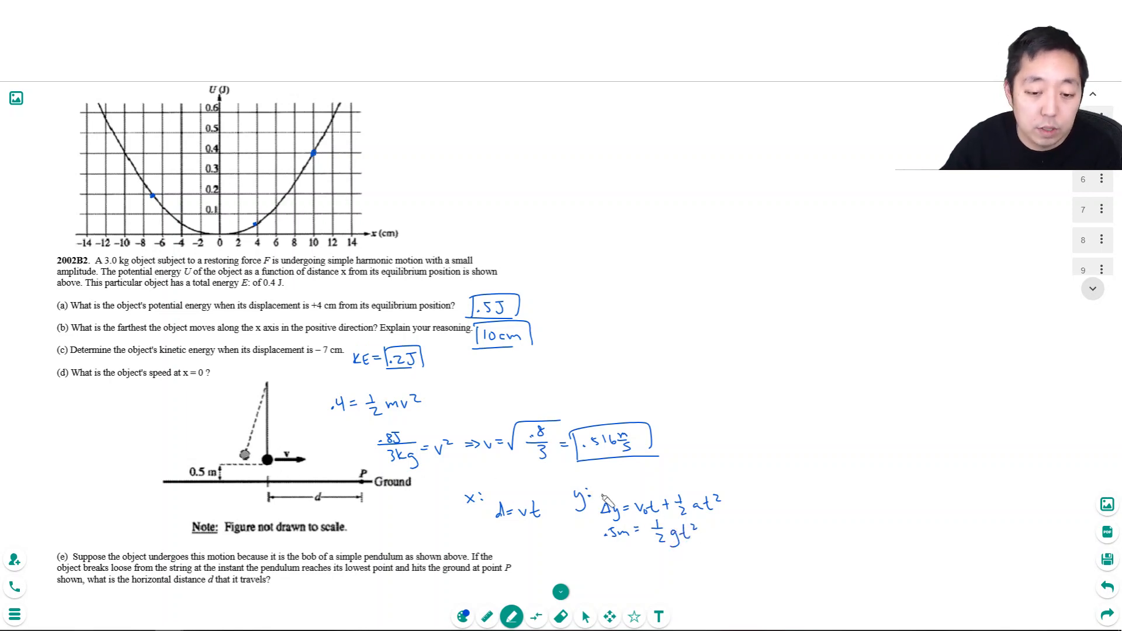
left_click_drag(634, 517, 663, 487)
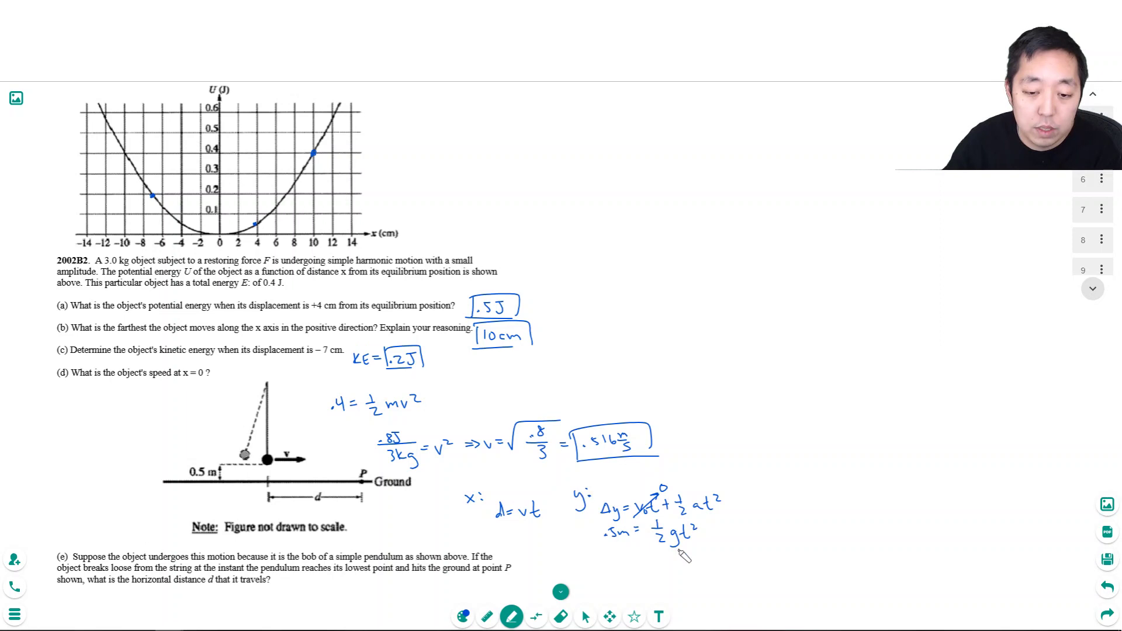
left_click_drag(615, 563, 617, 577)
left_click_drag(610, 568, 633, 566)
mouse_move(625, 572)
left_mouse_down()
mouse_move(672, 565)
mouse_move(655, 579)
left_mouse_up()
left_click_drag(663, 577, 663, 578)
left_click_drag(666, 575, 701, 573)
left_click_drag(704, 570, 711, 574)
mouse_move(632, 575)
left_mouse_down()
mouse_move(681, 549)
mouse_move(710, 565)
left_mouse_up()
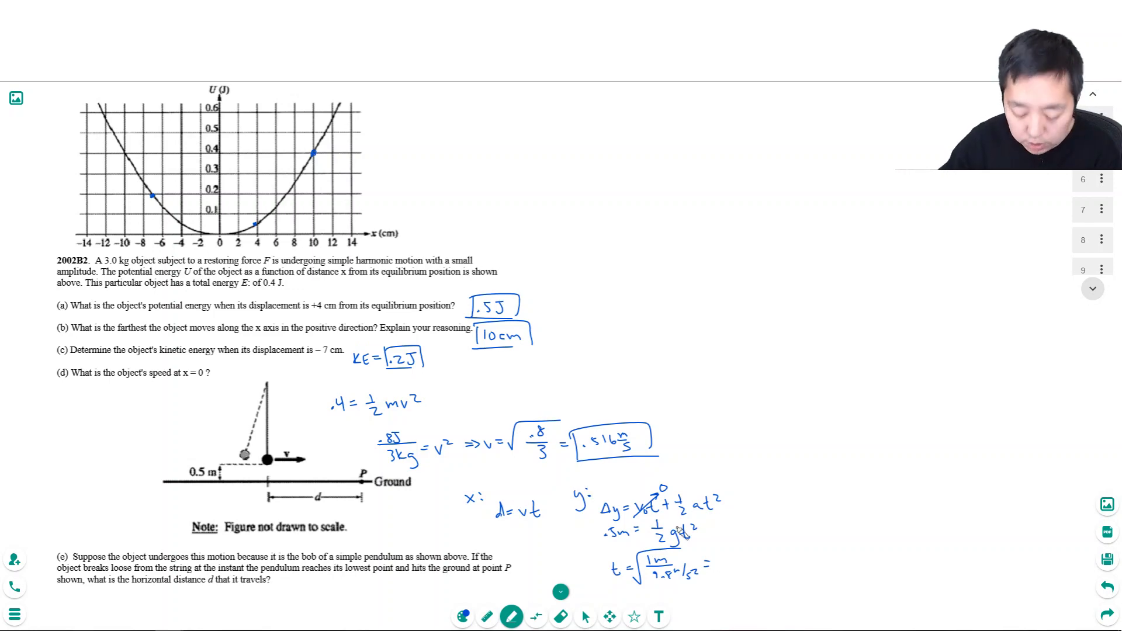
mouse_move(731, 562)
left_mouse_down()
mouse_move(733, 574)
mouse_move(761, 570)
left_mouse_up()
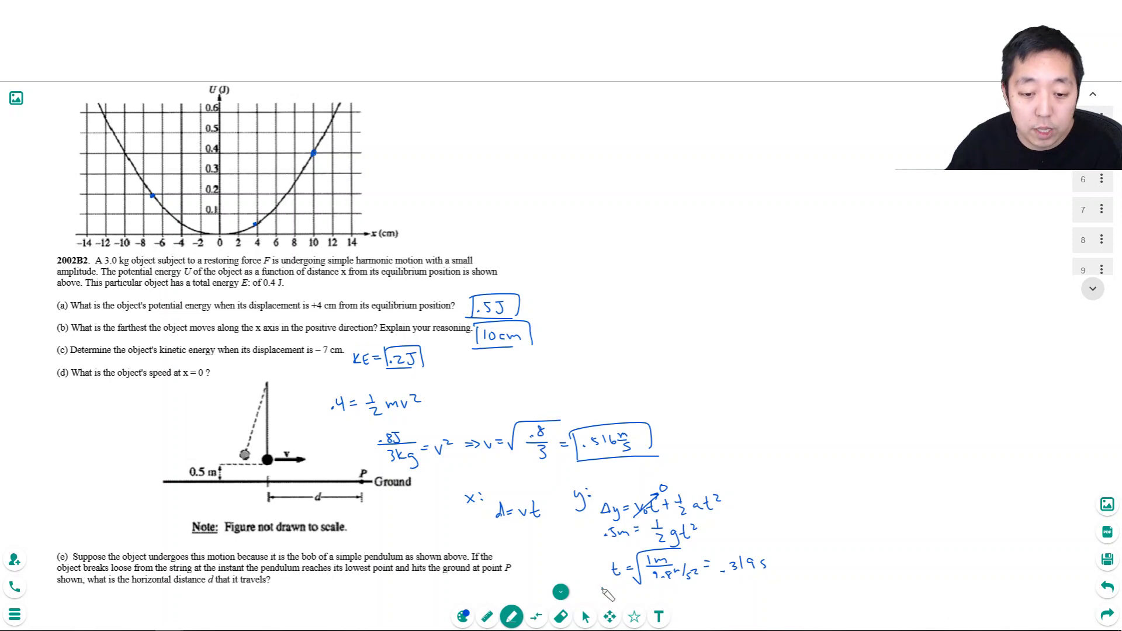
Step: Start substituting = .516 under d = vt
left_click_drag(491, 534, 498, 534)
left_click_drag(491, 537, 532, 538)
left_click(506, 539)
mouse_move(537, 530)
left_mouse_down()
mouse_move(539, 544)
mouse_move(552, 539)
left_mouse_up()
Step: Multiply .516 m/s by .319s and box the resulting .165m distance
left_click_drag(552, 532, 546, 539)
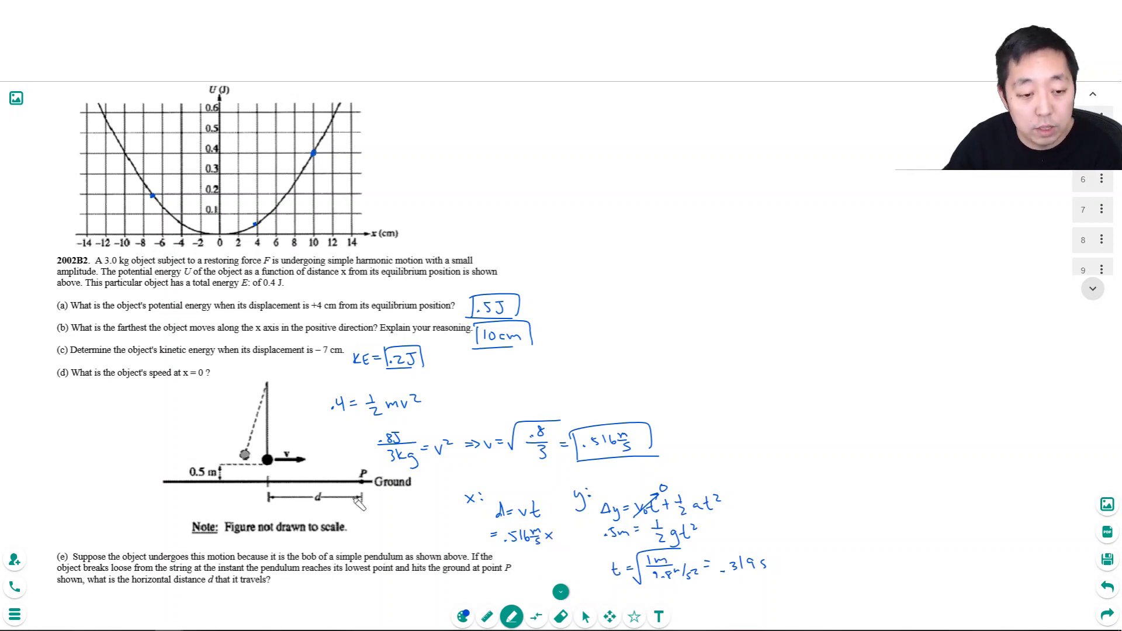
left_click(520, 562)
mouse_move(525, 554)
left_mouse_down()
mouse_move(555, 566)
mouse_move(537, 579)
left_mouse_up()
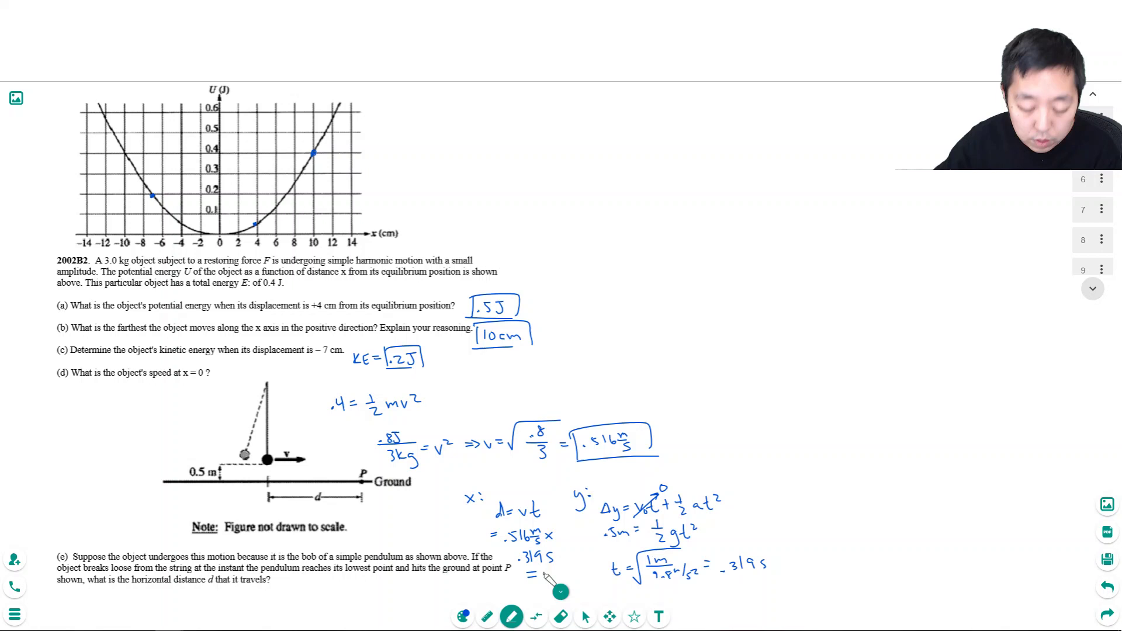
left_click(557, 576)
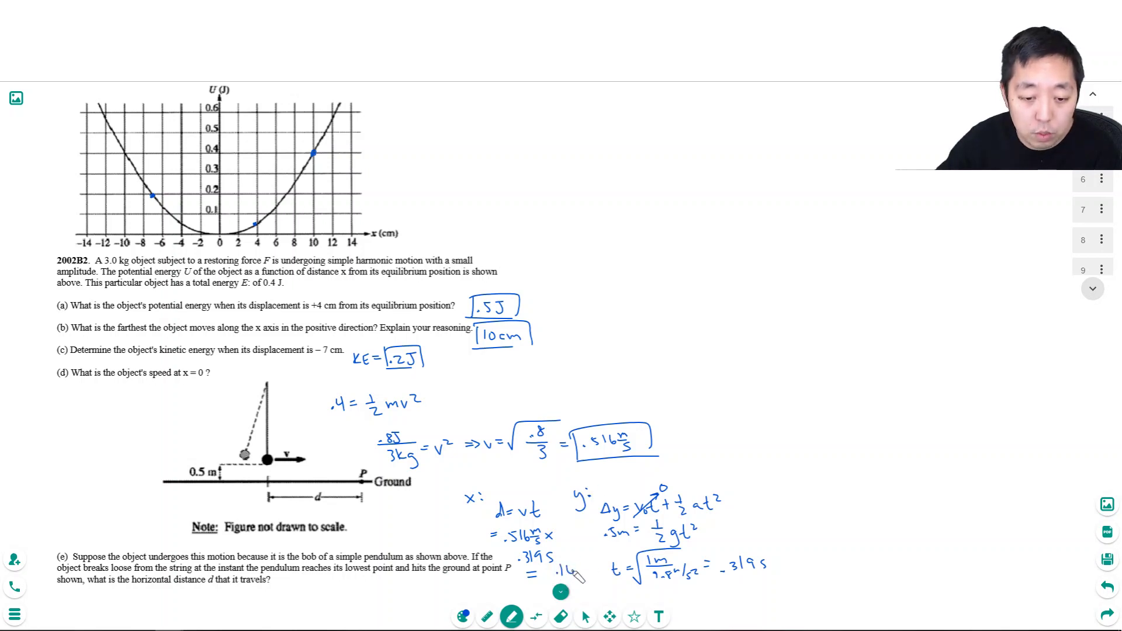
mouse_move(582, 564)
left_mouse_down()
mouse_move(602, 569)
mouse_move(550, 581)
mouse_move(563, 557)
mouse_move(614, 576)
left_mouse_up()
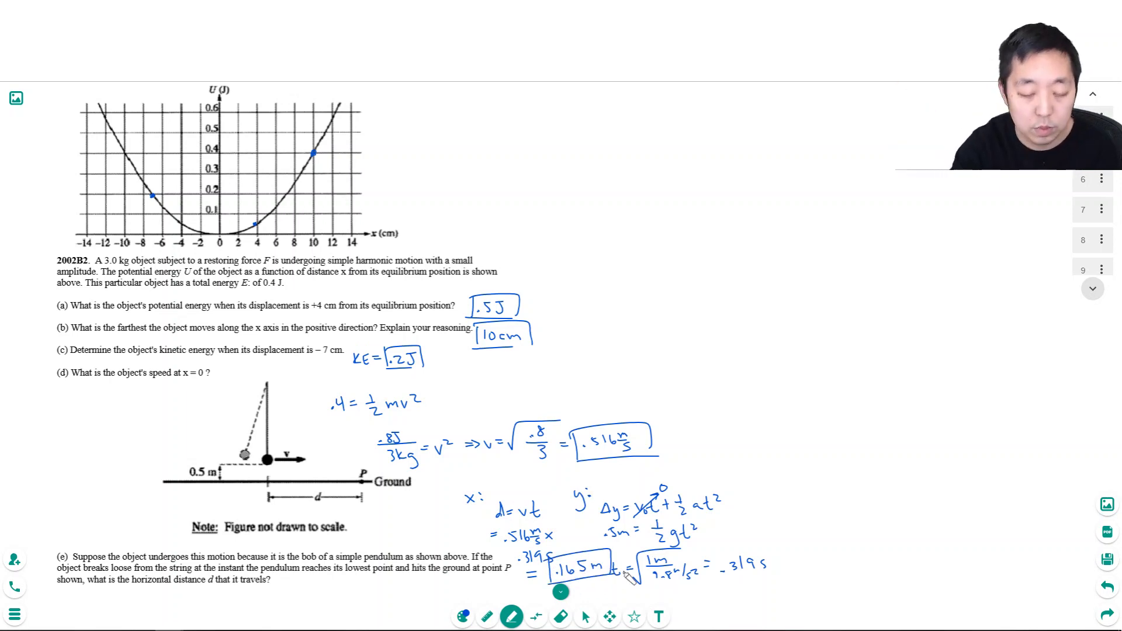